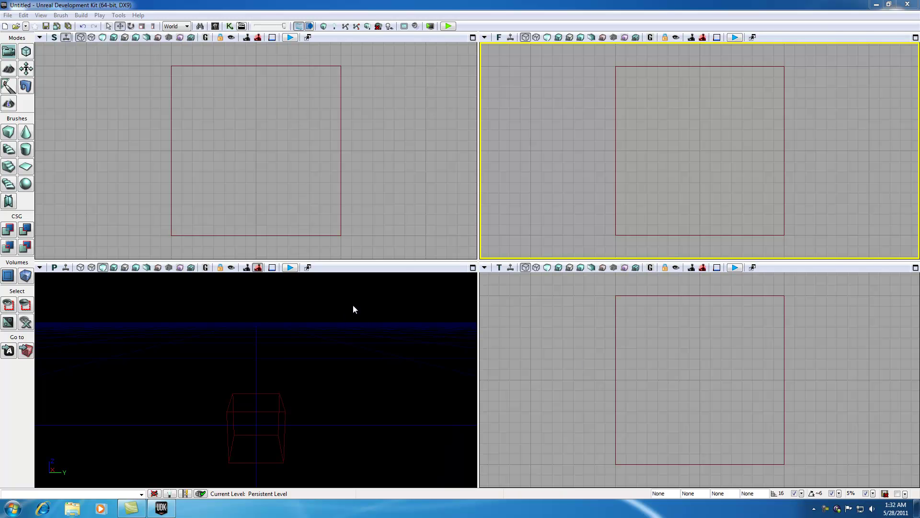
Step: Cycle focus through the side, front, top and perspective viewports, then maximize the perspective view
left_click(435, 235)
left_click(513, 232)
left_click(512, 309)
left_click(459, 303)
left_click(469, 234)
left_click(502, 228)
left_click(487, 300)
left_click(455, 298)
left_click(415, 202)
left_click(501, 210)
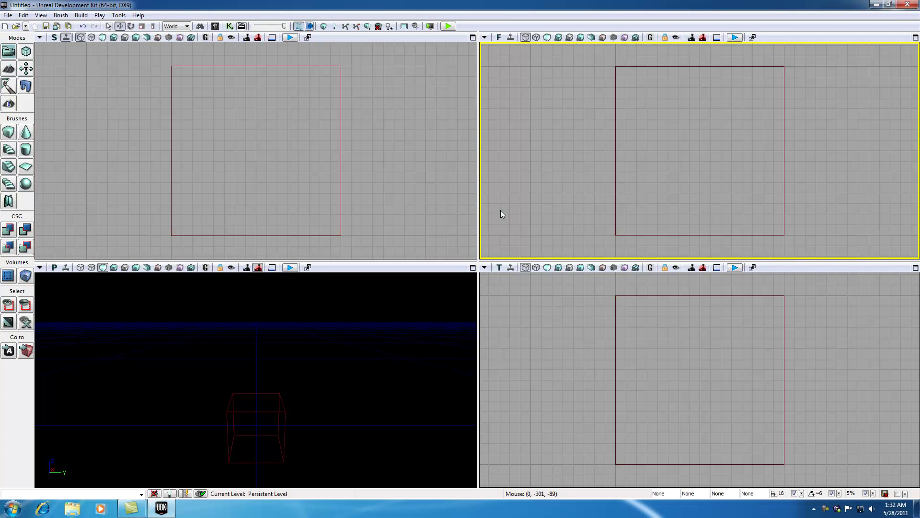
left_click(472, 268)
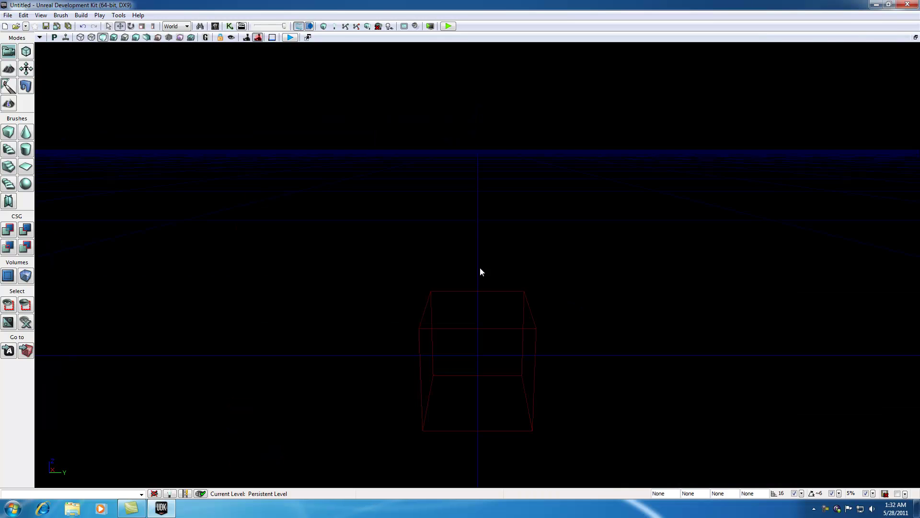
Step: Restore the 2x2 layout and activate the side, front, top and perspective views in turn
left_click(915, 38)
left_click(425, 203)
left_click(494, 218)
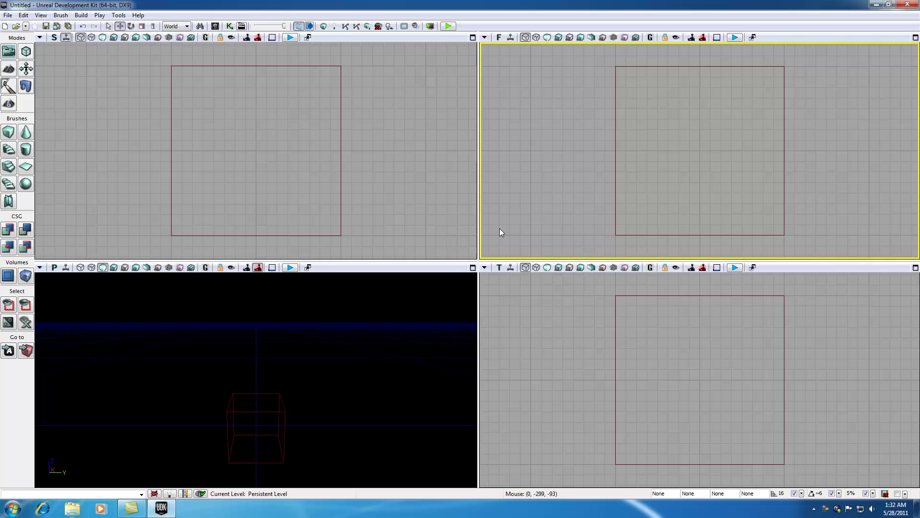
left_click(496, 282)
left_click(457, 285)
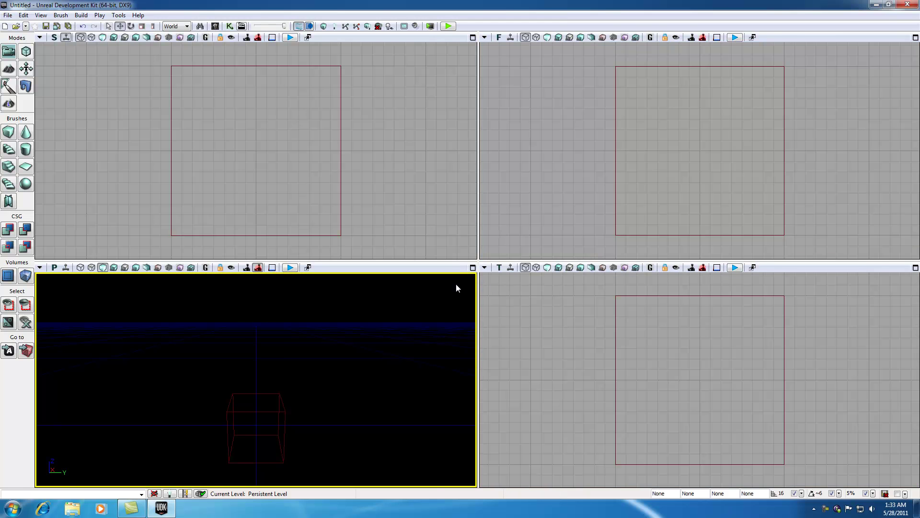
left_click(449, 238)
left_click(514, 246)
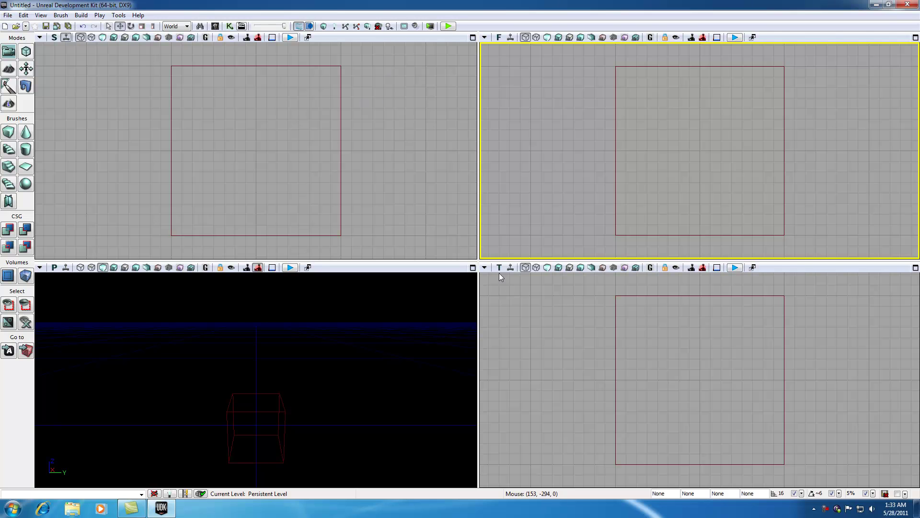
Step: Maximize the perspective view again, restore the 2x2 layout, and cycle through all four views
left_click(472, 267)
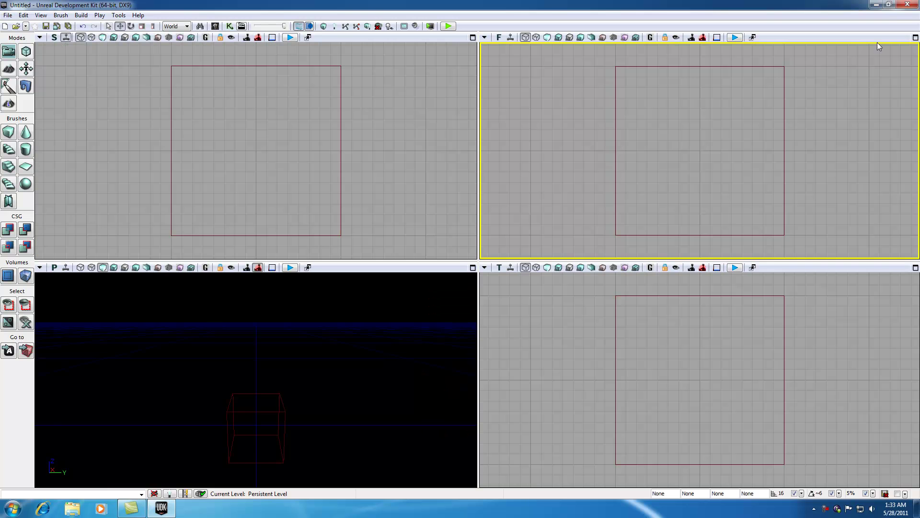
left_click(915, 38)
left_click(395, 222)
left_click(519, 217)
left_click(502, 301)
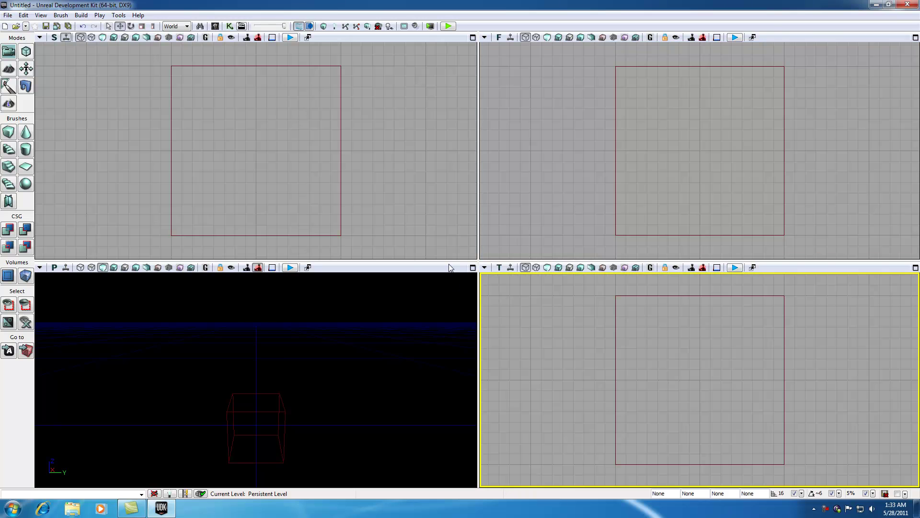
left_click(429, 302)
left_click(433, 234)
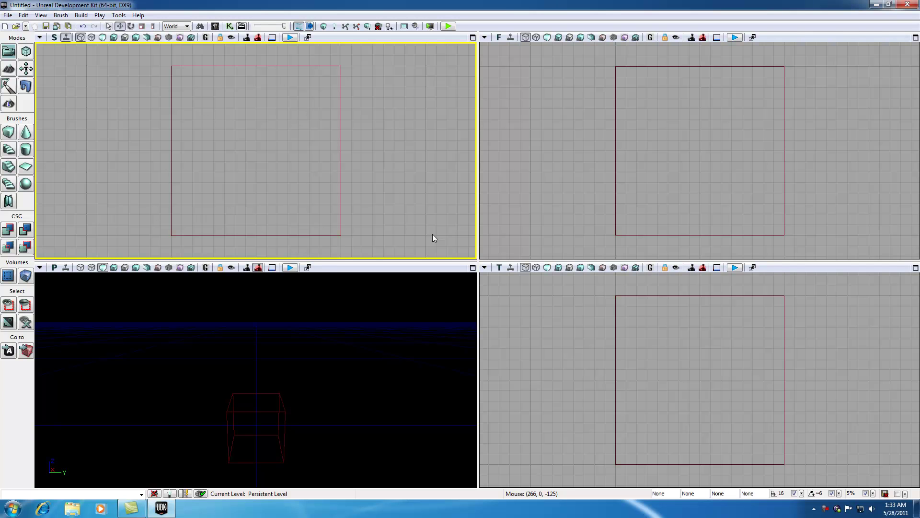
left_click(523, 220)
left_click(513, 300)
left_click(441, 297)
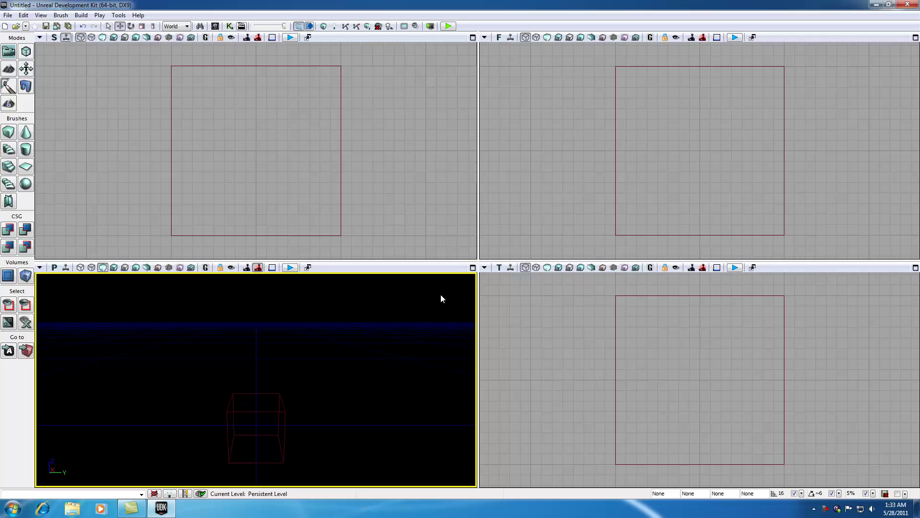
left_click(403, 181)
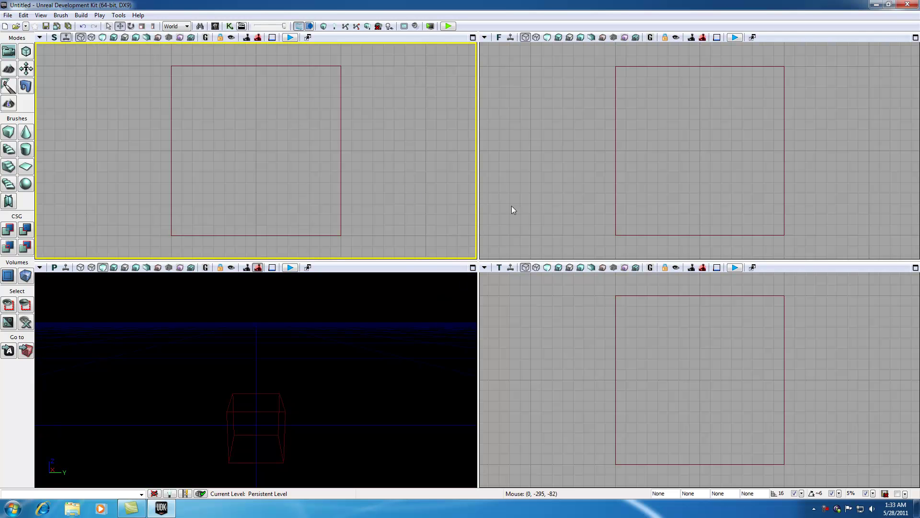
Step: Convert the builder brush to a Linear Staircase, CSG Add it, and orbit the perspective view toward it
left_click(8, 168)
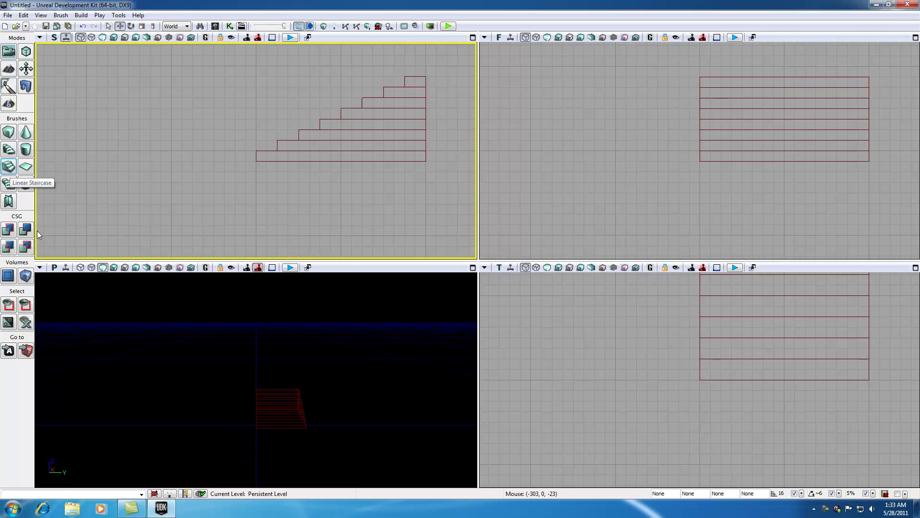
left_click(10, 231)
left_click_drag(239, 386, 319, 360)
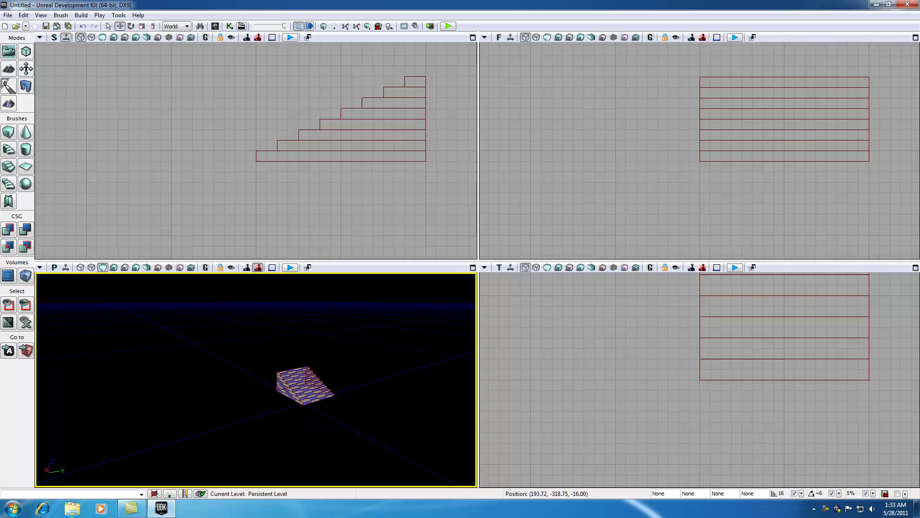
mouse_move(304, 407)
left_mouse_down()
mouse_move(304, 398)
mouse_move(303, 407)
left_mouse_up()
Step: Deselect the staircase, then turn and zoom the perspective view to reframe it
left_click(304, 408)
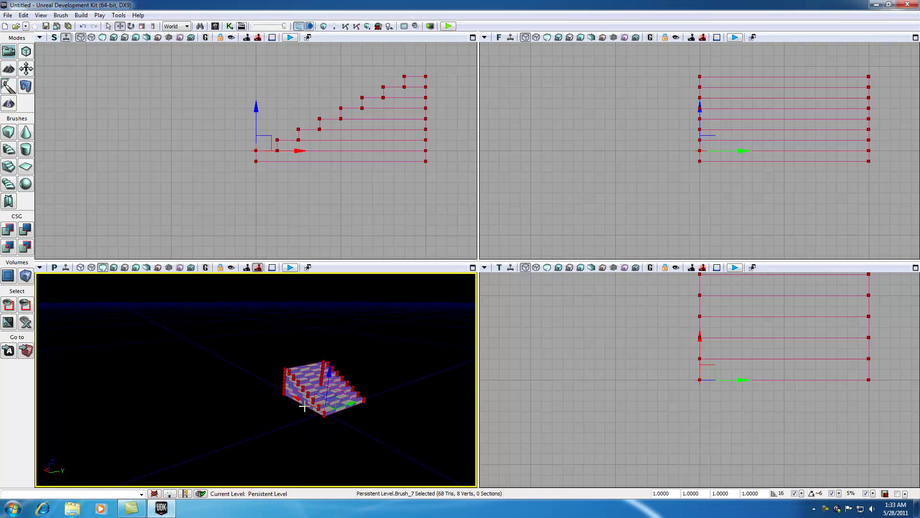
left_click(318, 331)
mouse_move(318, 332)
left_mouse_down()
mouse_move(341, 332)
mouse_move(289, 340)
left_mouse_up()
scroll(287, 339, "up", 3)
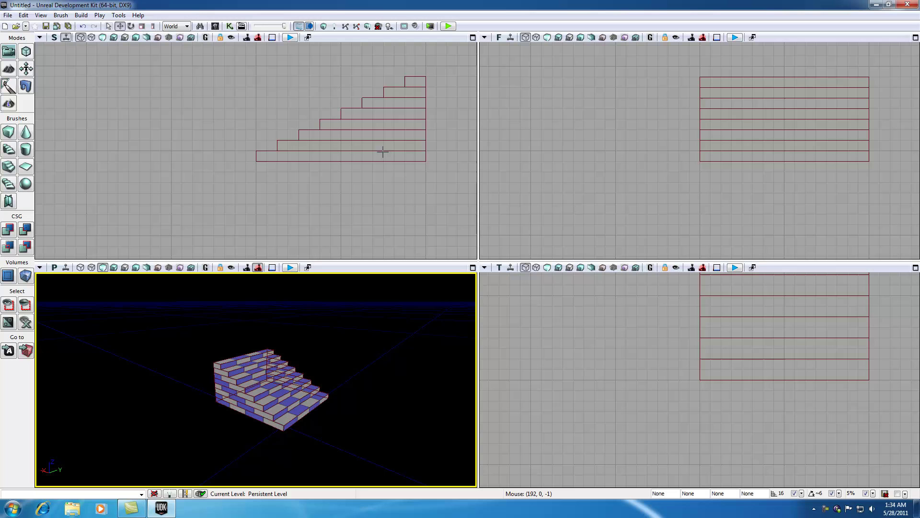
Step: Pan the side, front and top views to recentre the staircase, and nudge the perspective view
left_click_drag(383, 182, 299, 209)
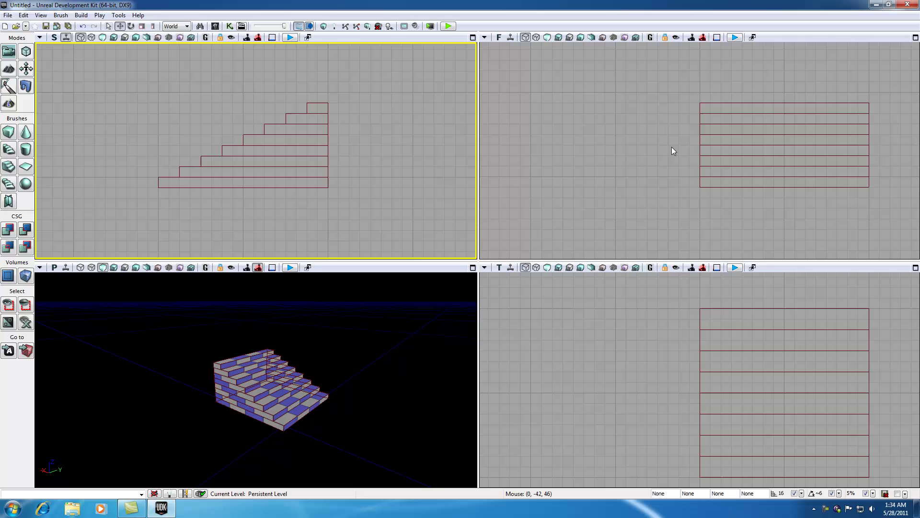
left_click_drag(670, 124, 577, 132)
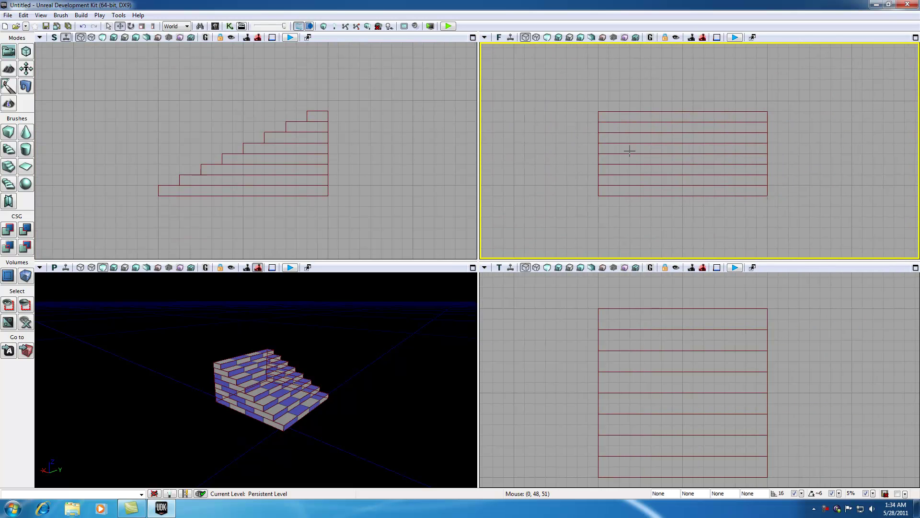
left_click_drag(807, 373, 829, 382)
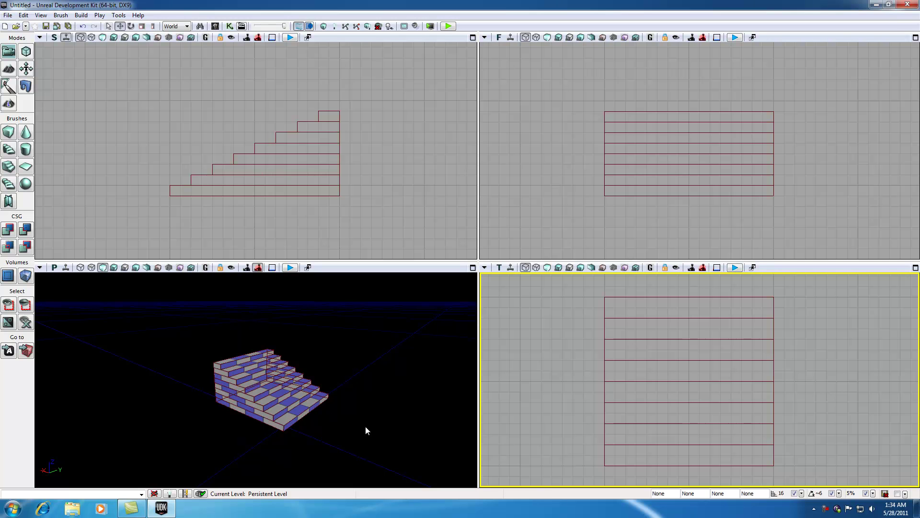
left_click_drag(317, 384, 362, 381)
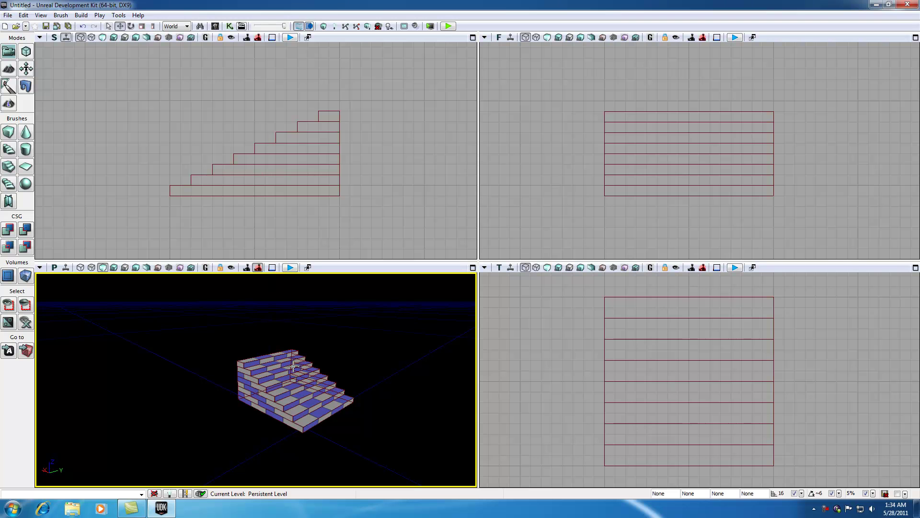
left_click(472, 267)
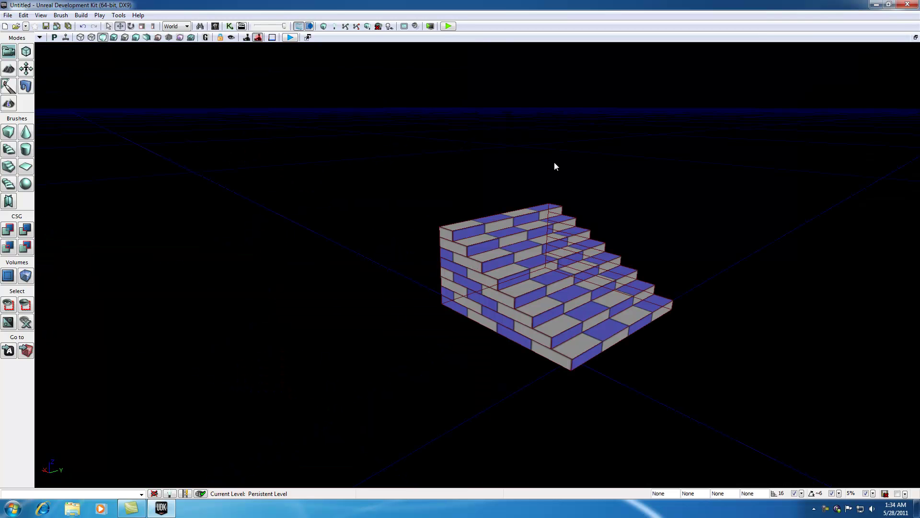
left_click(915, 37)
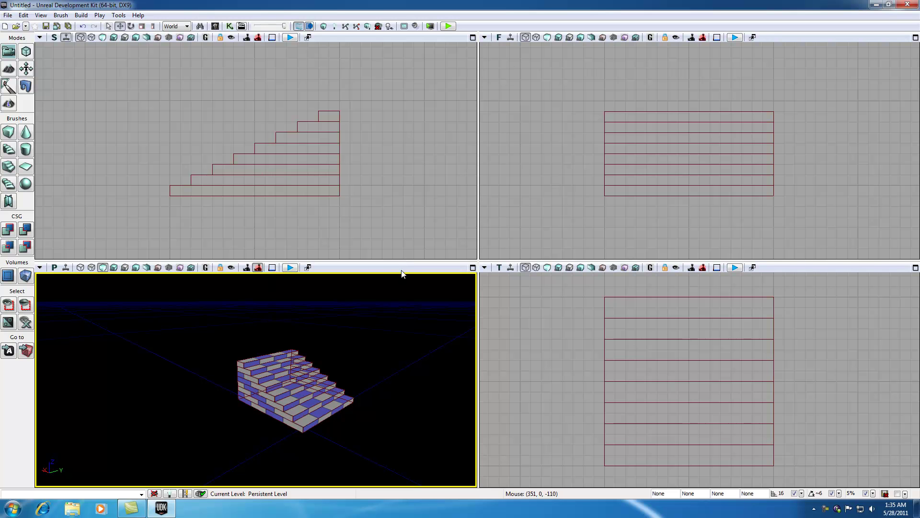
Step: Drag the viewport splitters to narrow the left column and shorten the top row slightly
left_click_drag(404, 262, 405, 167)
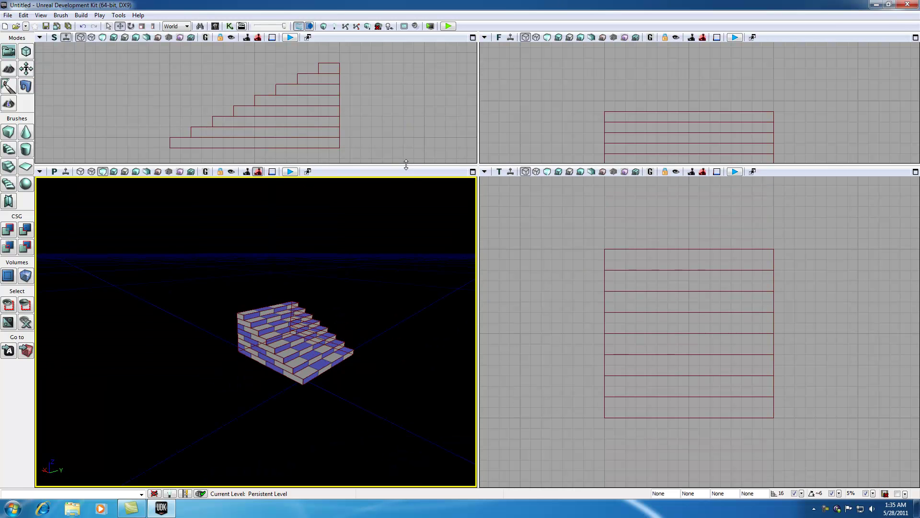
left_click_drag(404, 198, 398, 271)
left_click_drag(479, 249, 452, 253)
left_click_drag(399, 275, 397, 248)
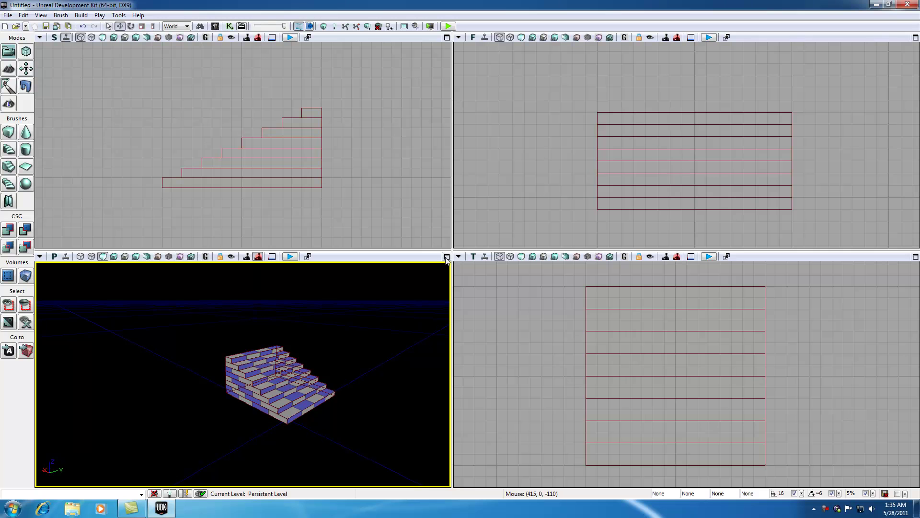
Step: Choose View > Viewport Configuration > 1x1 Horizontal Split to stack perspective above top
left_click(42, 16)
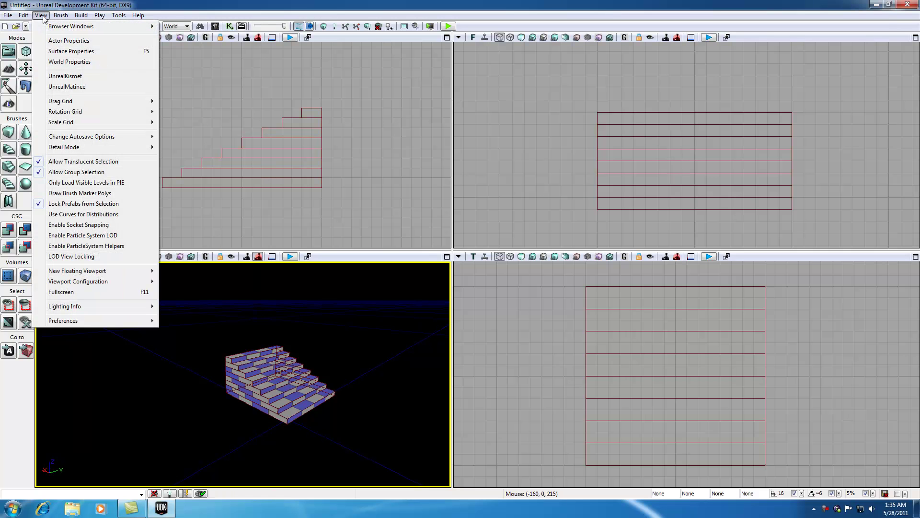
mouse_move(110, 280)
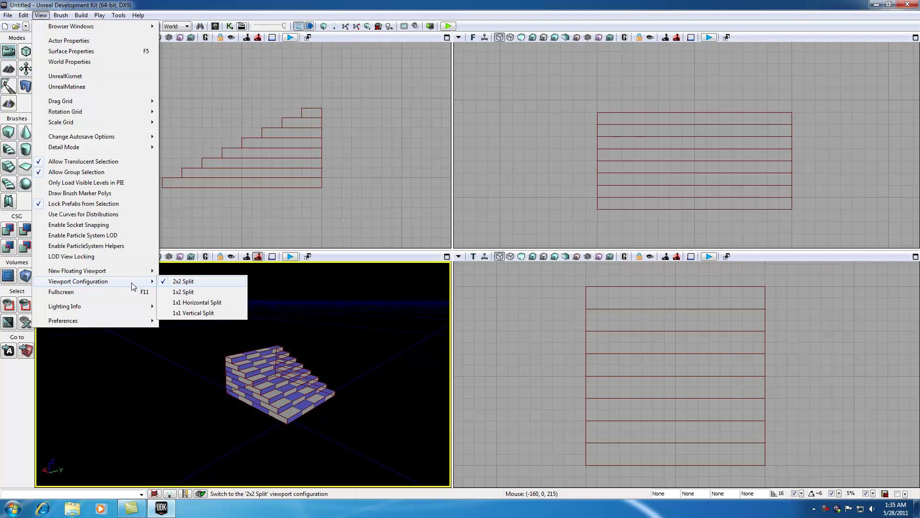
left_click(192, 303)
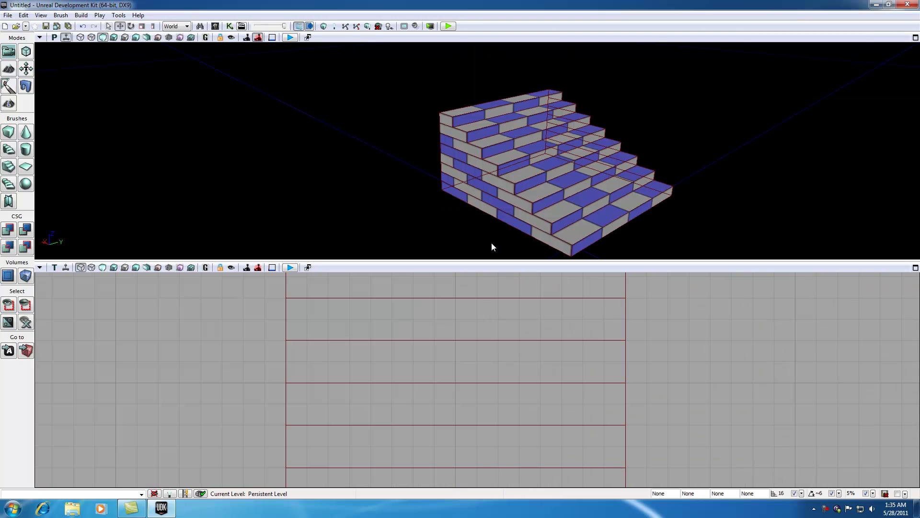
Step: Choose View > Viewport Configuration > 2x2 Split to bring back all four staircase views
left_click(41, 15)
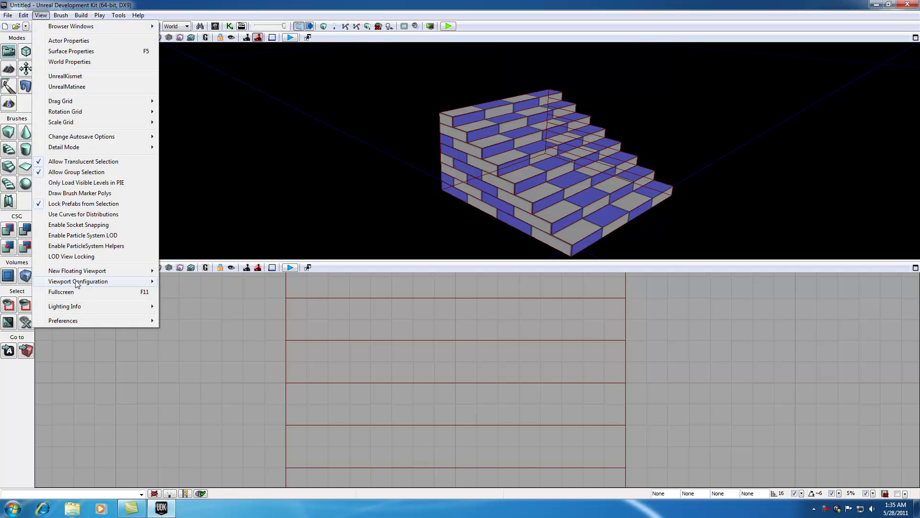
mouse_move(78, 282)
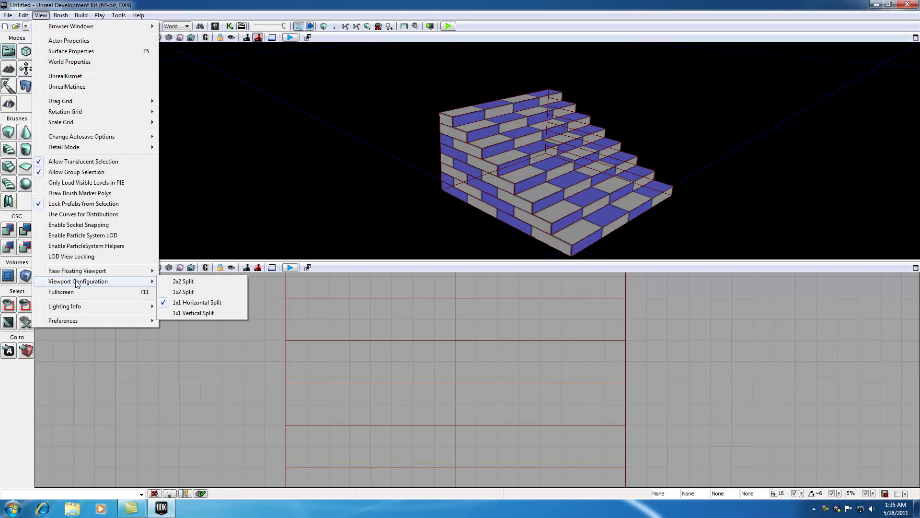
left_click(183, 283)
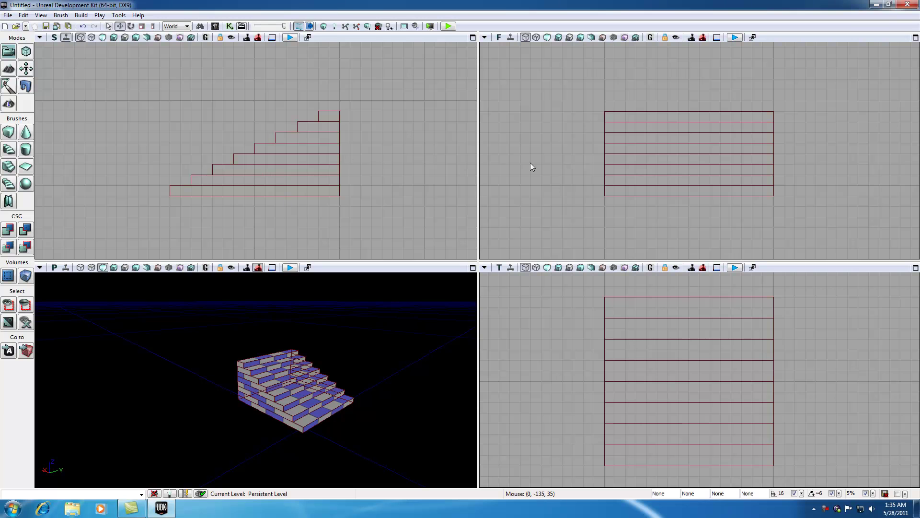